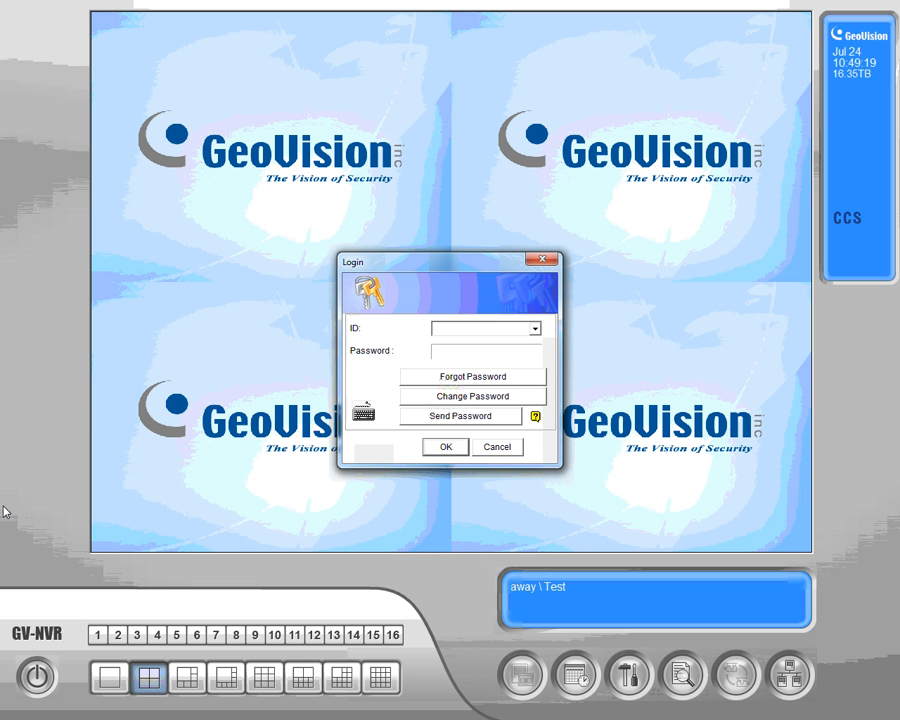
- Log in to GV-NVR with the operator's user ID and password
{"action": "type", "text": "training"}
{"action": "key", "text": "Tab"}
{"action": "type", "text": "*****"}
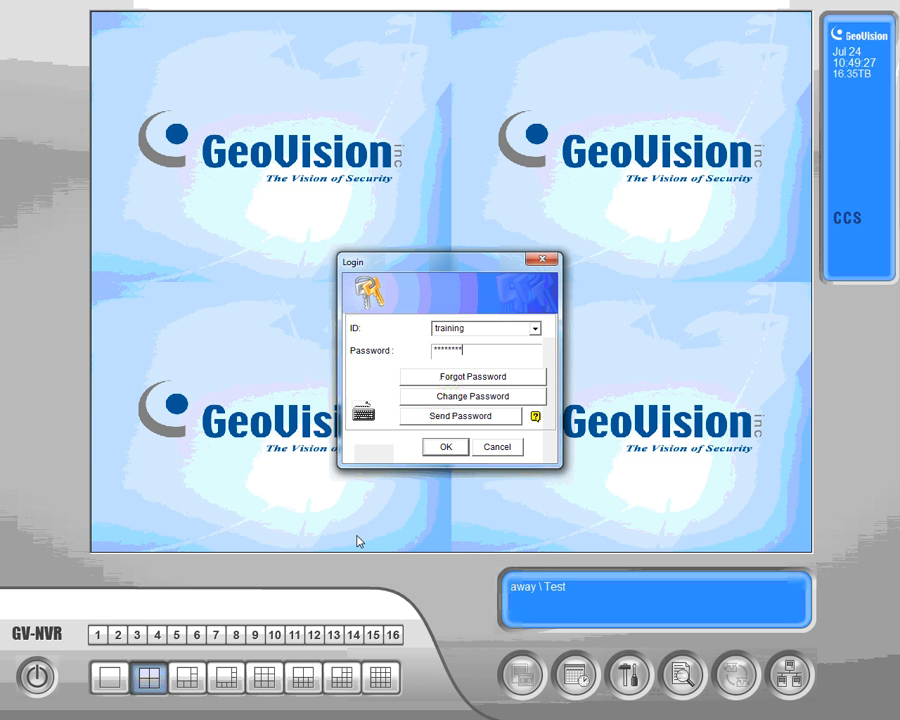
{"action": "left_click", "coordinate": [456, 449]}
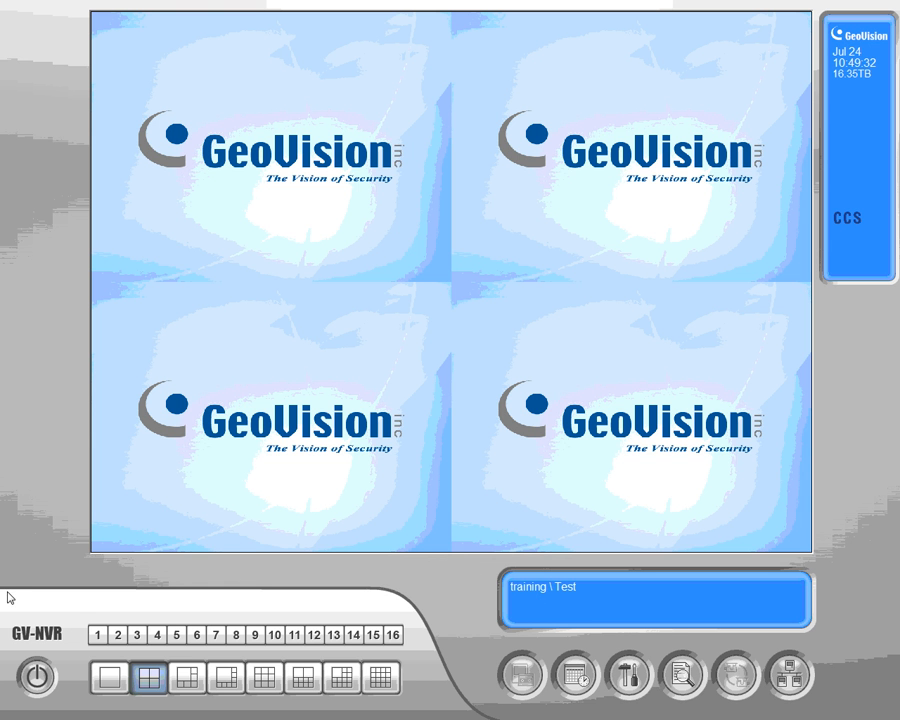
- Launch GV IP Device Utility from a Start menu search for 'gv ip'
{"action": "key", "text": "super"}
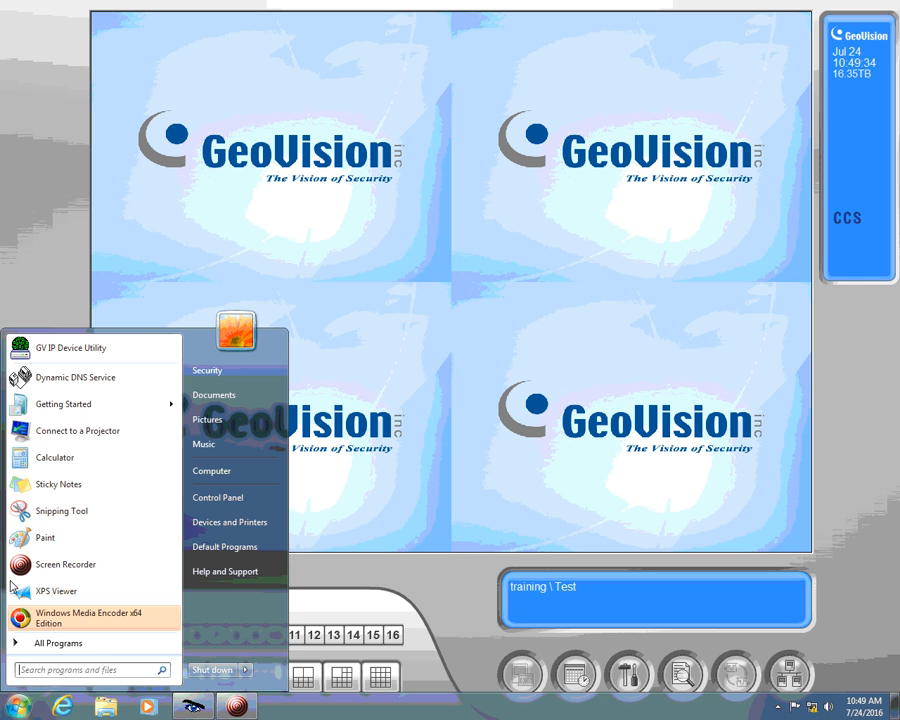
{"action": "type", "text": "gv"}
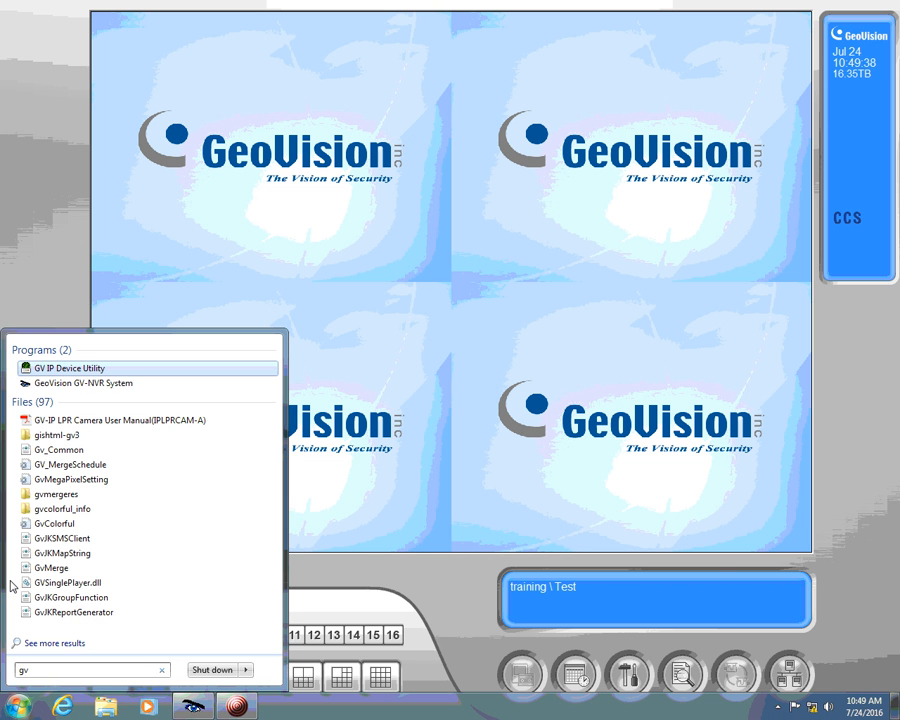
{"action": "type", "text": " ip"}
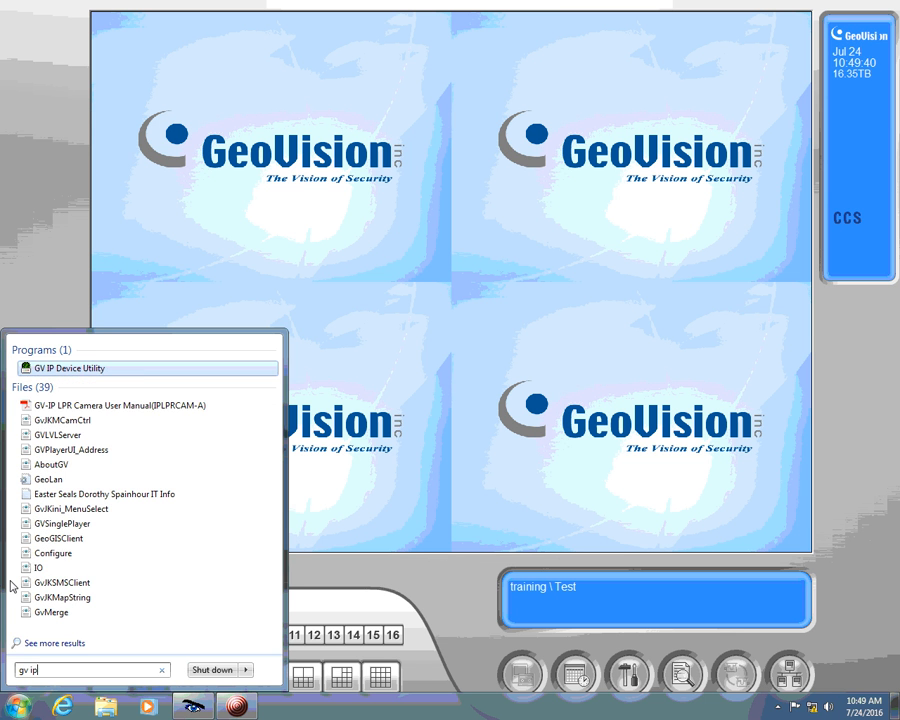
{"action": "left_click", "coordinate": [57, 370]}
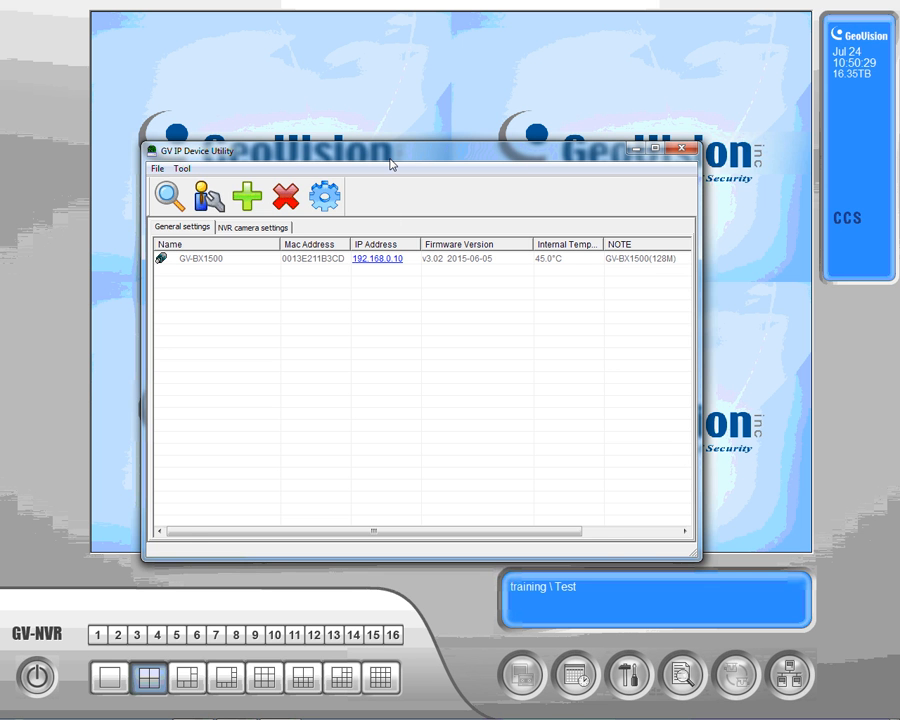
- Move the utility window to the top-right corner and bring up the Start menu
{"action": "left_click_drag", "start_coordinate": [391, 164], "coordinate": [651, 26]}
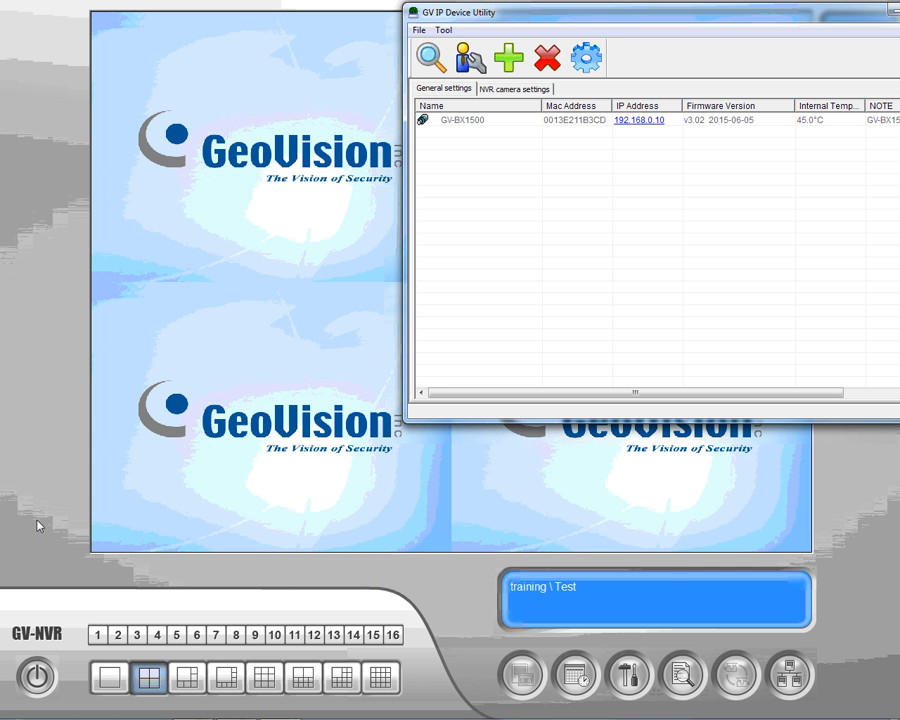
{"action": "key", "text": "super"}
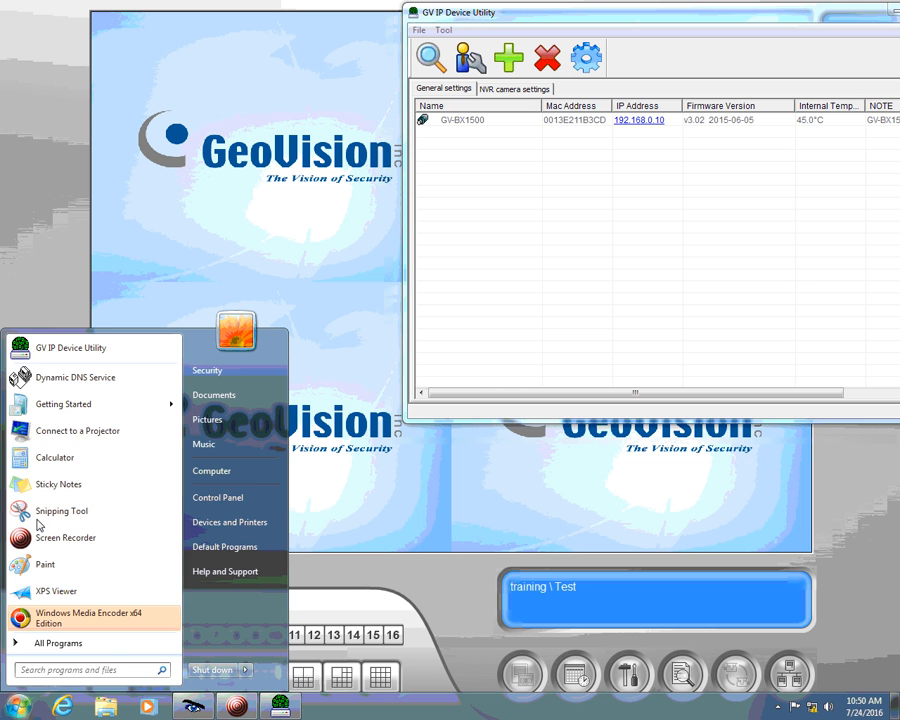
- Open Command Prompt, snap it to the left half, and run ipconfig/all
{"action": "type", "text": "cmd"}
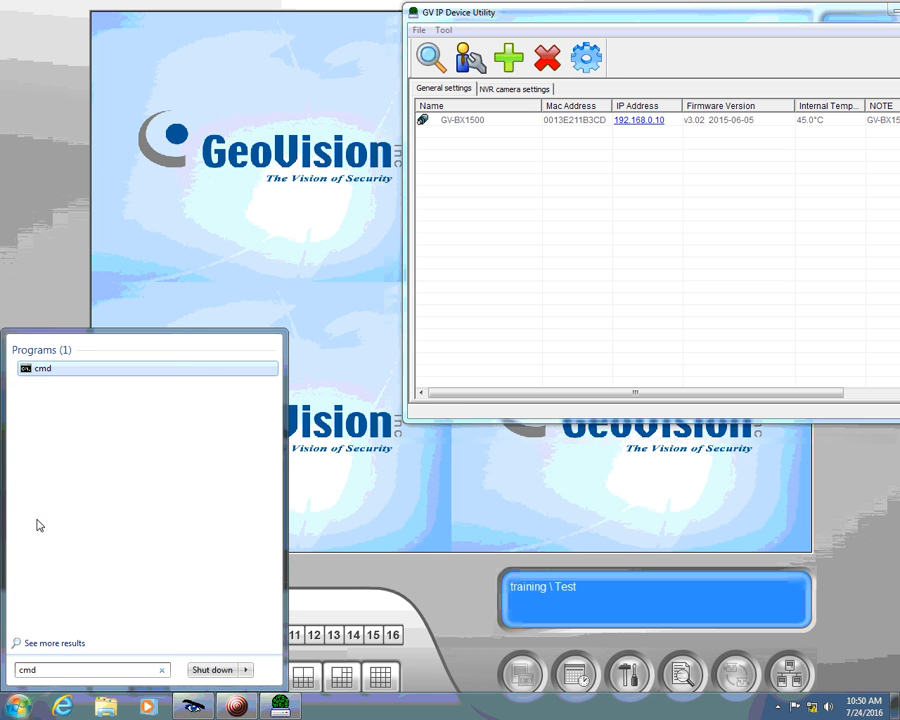
{"action": "key", "text": "Return"}
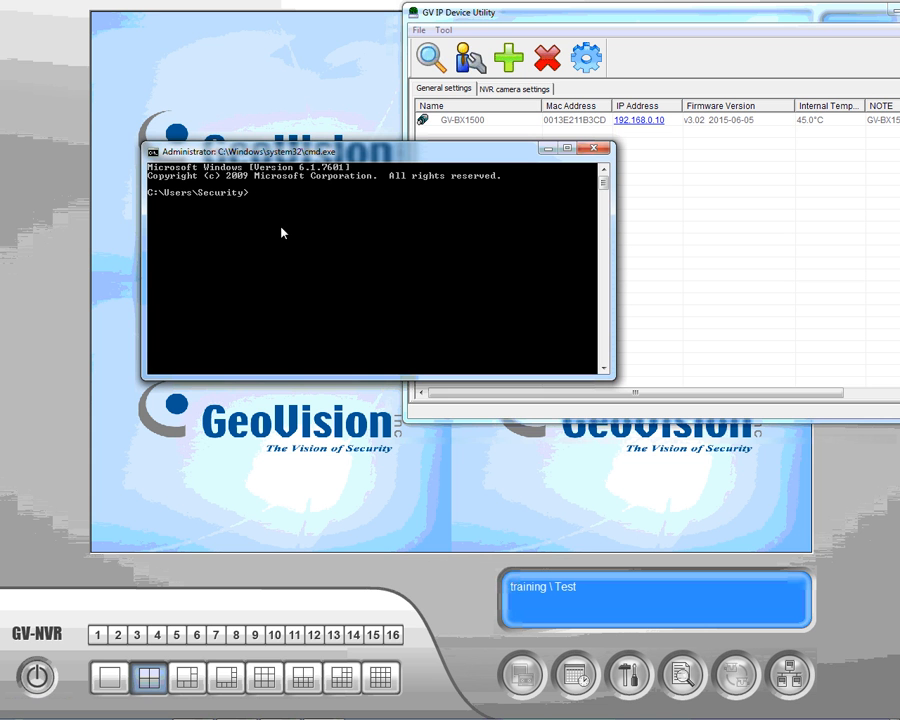
{"action": "left_click_drag", "start_coordinate": [345, 156], "coordinate": [219, 20]}
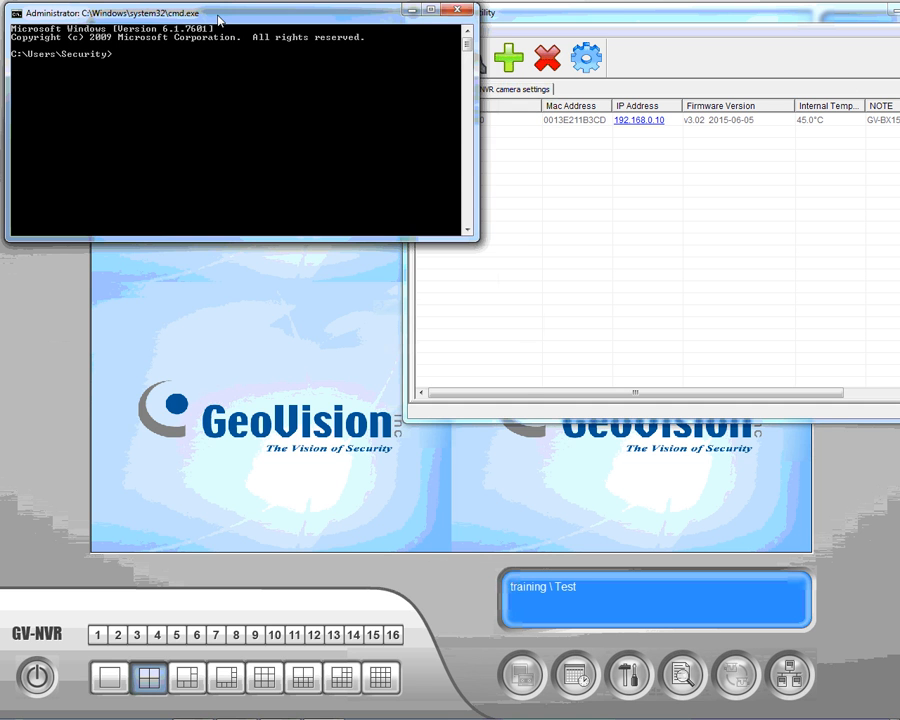
{"action": "key", "text": "super+Left"}
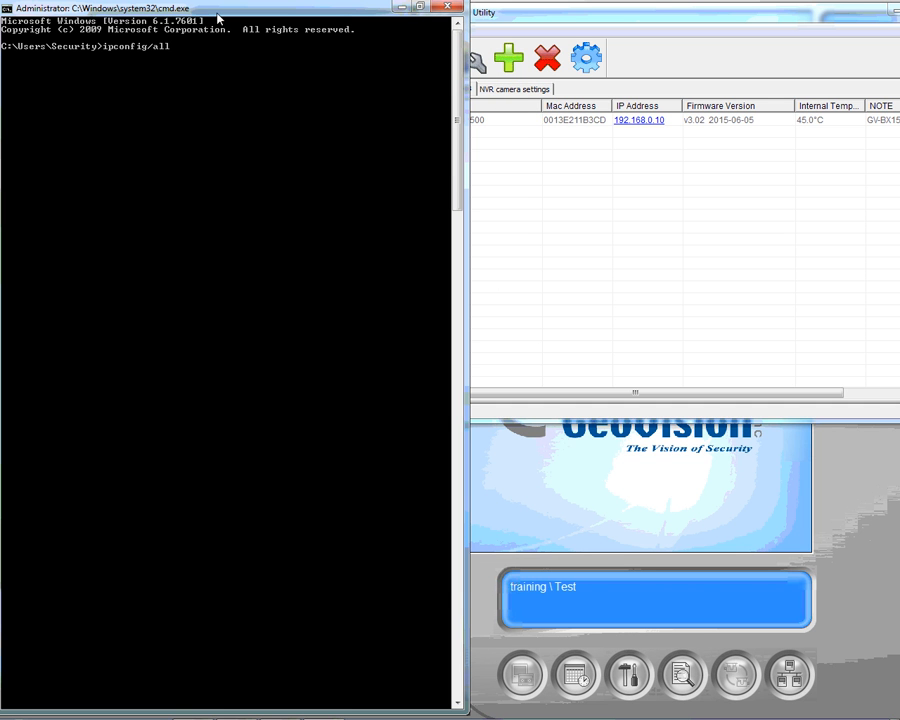
{"action": "key", "text": "Return"}
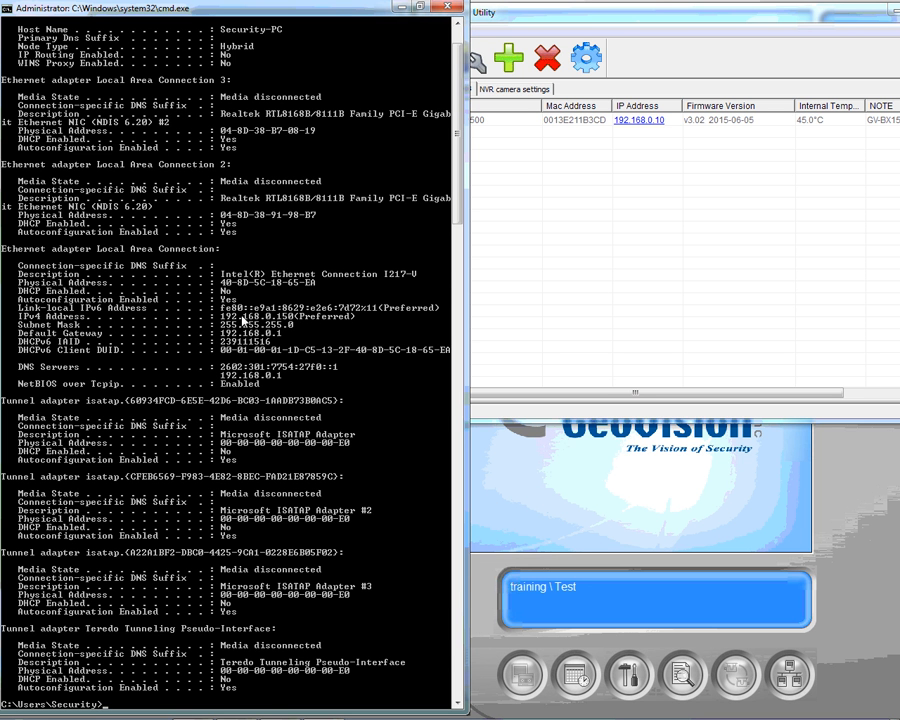
- Configure the GV-BX1500 with its login password, changing its IP's last octet from 10 to 201
{"action": "right_click", "coordinate": [637, 124]}
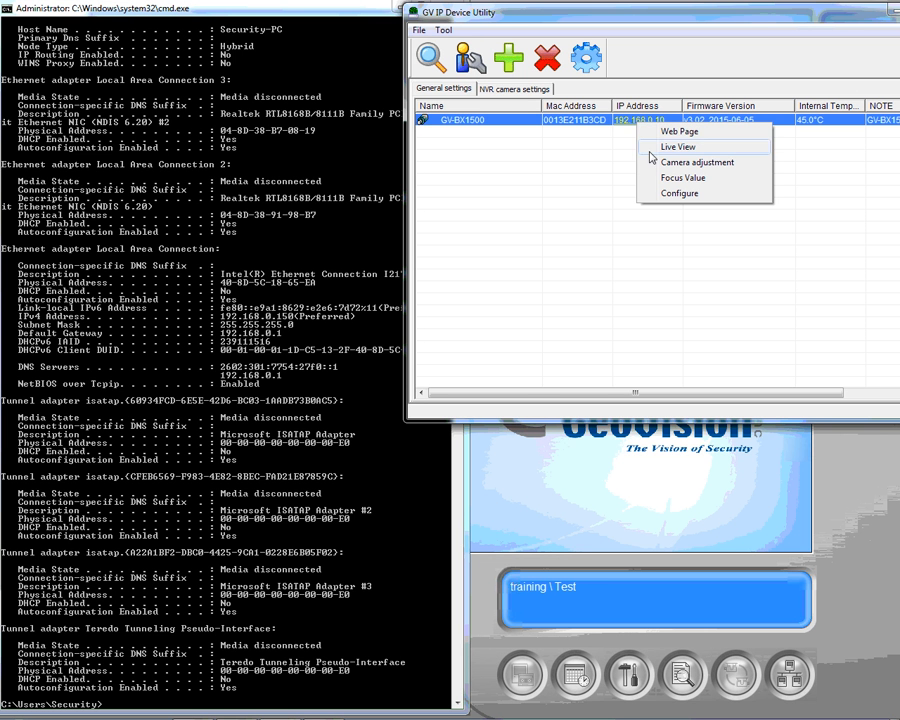
{"action": "left_click", "coordinate": [671, 194]}
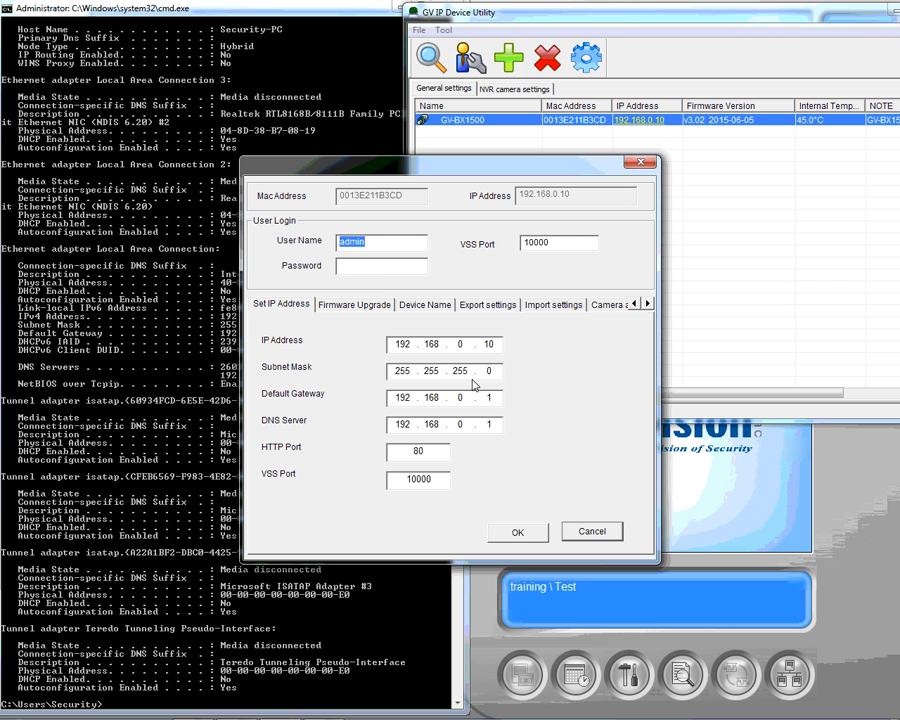
{"action": "left_click", "coordinate": [380, 265]}
{"action": "type", "text": "admi"}
{"action": "left_click_drag", "start_coordinate": [434, 166], "coordinate": [600, 107]}
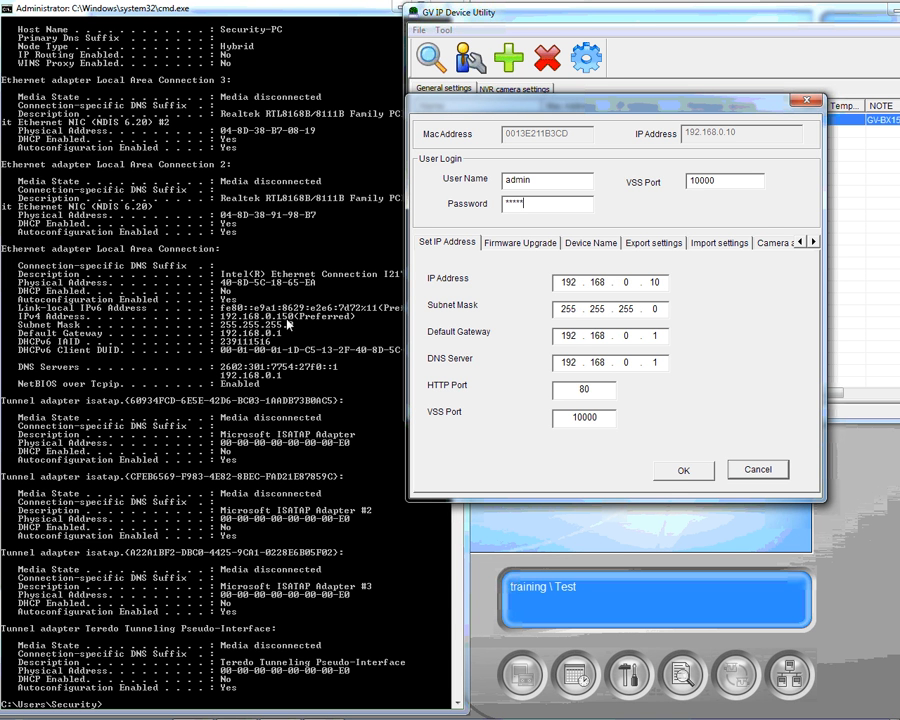
{"action": "double_click", "coordinate": [649, 285]}
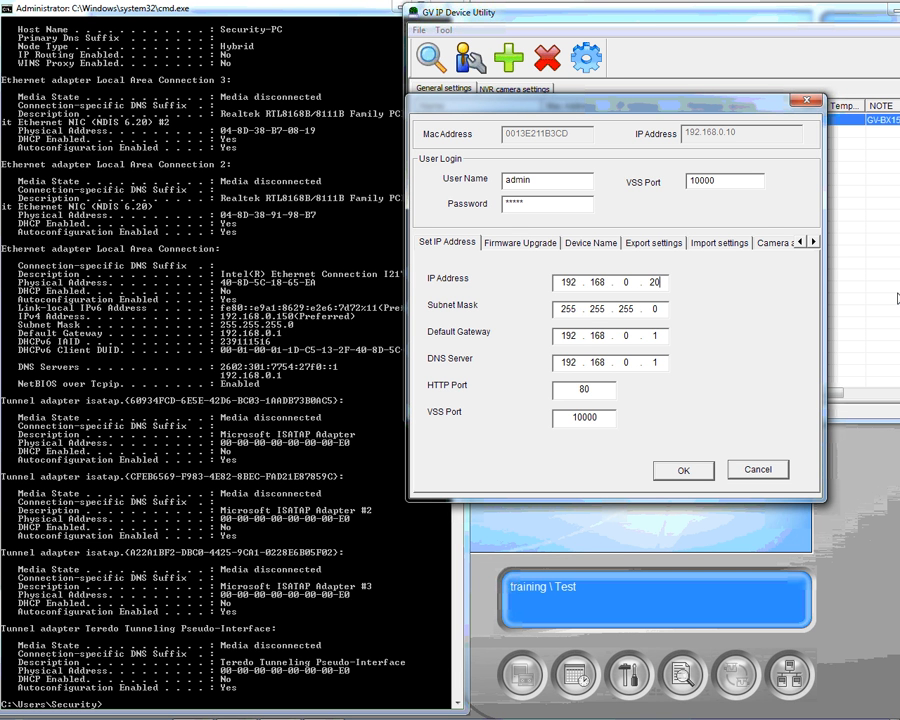
{"action": "type", "text": "201"}
{"action": "left_click", "coordinate": [684, 471]}
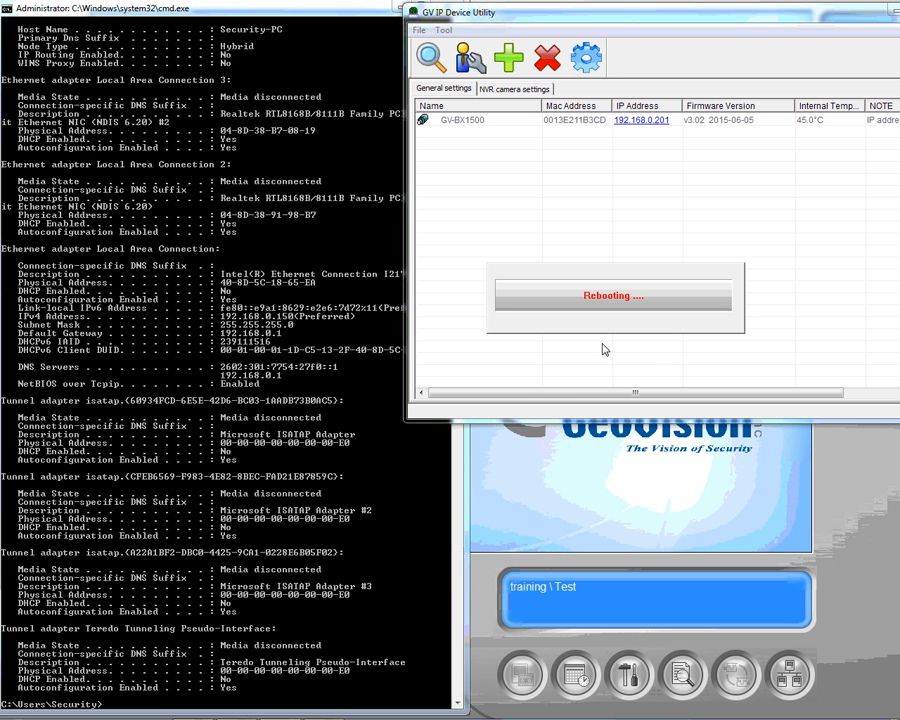
- Close Command Prompt, then move and minimize the GV IP Device Utility window
{"action": "left_click", "coordinate": [325, 14]}
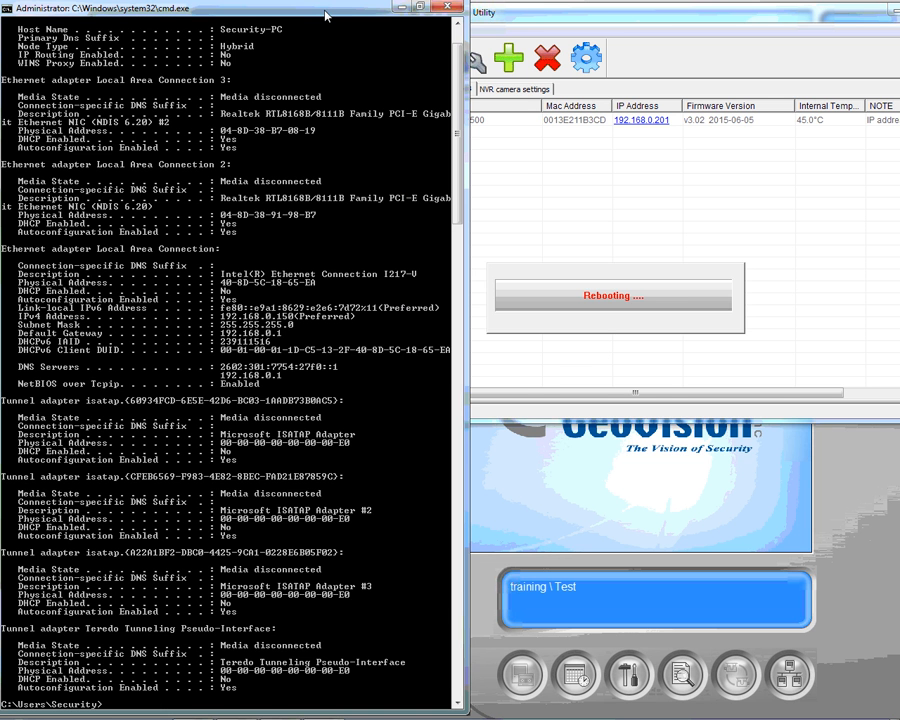
{"action": "left_click", "coordinate": [447, 8]}
{"action": "left_click_drag", "start_coordinate": [592, 21], "coordinate": [323, 166]}
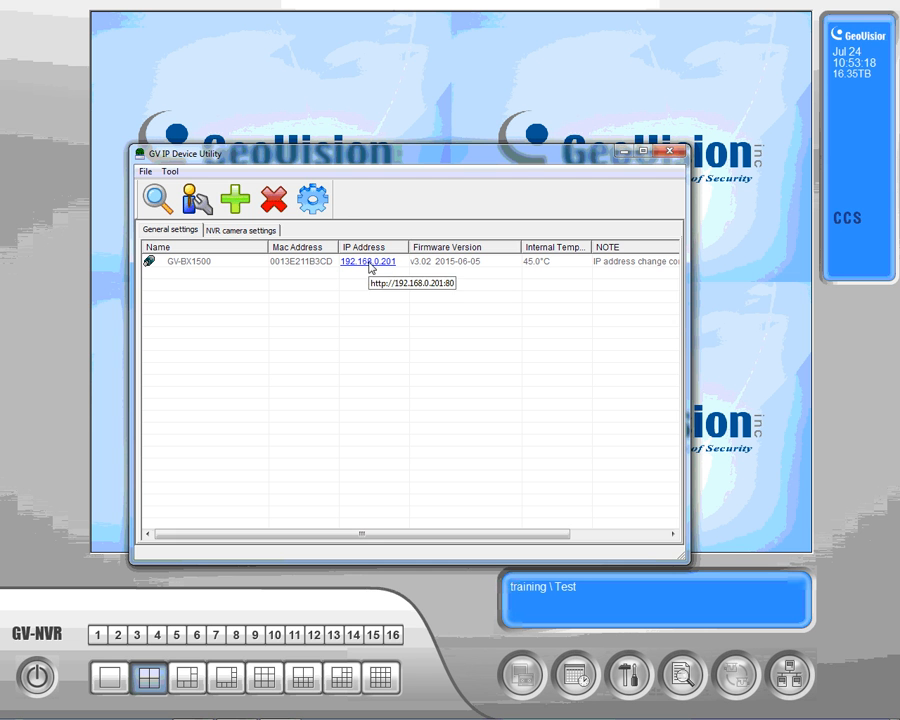
{"action": "left_click", "coordinate": [625, 152]}
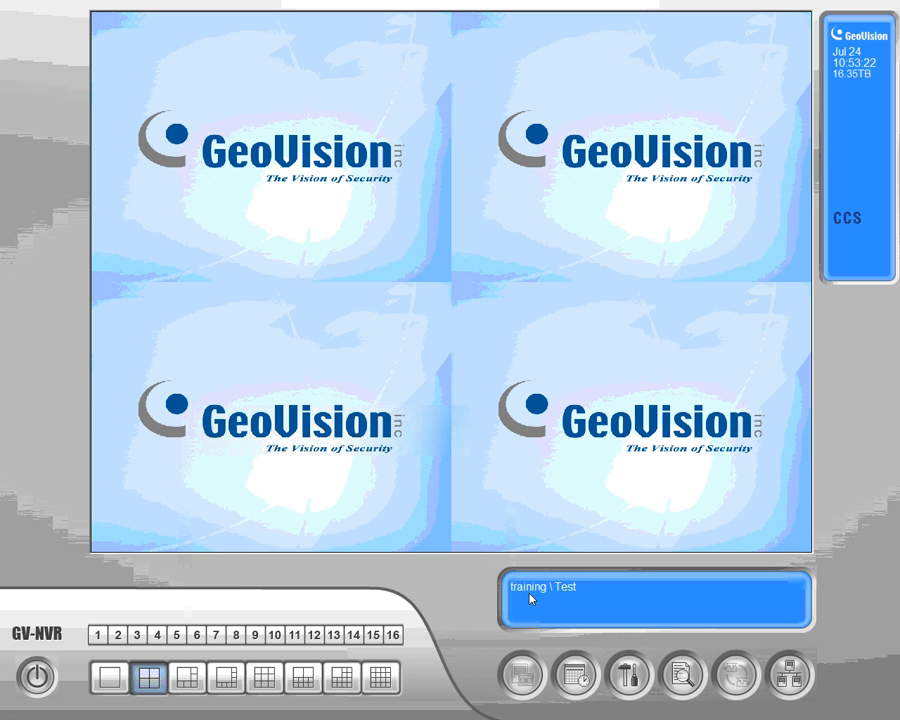
- Go to System Configure > IP Camera Install and start a new camera entry
{"action": "left_click", "coordinate": [632, 678]}
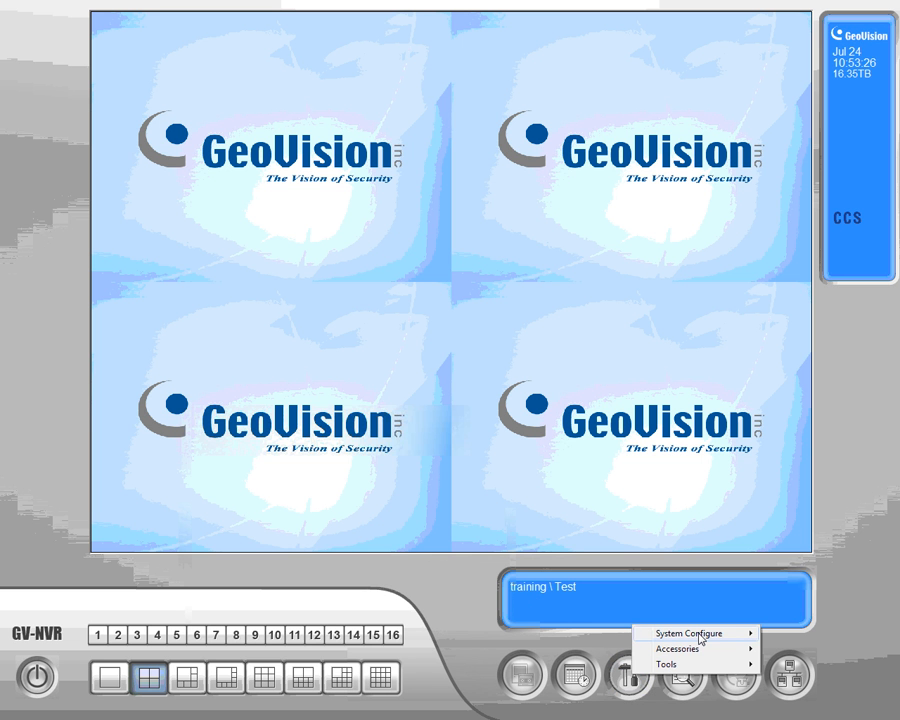
{"action": "mouse_move", "coordinate": [699, 638]}
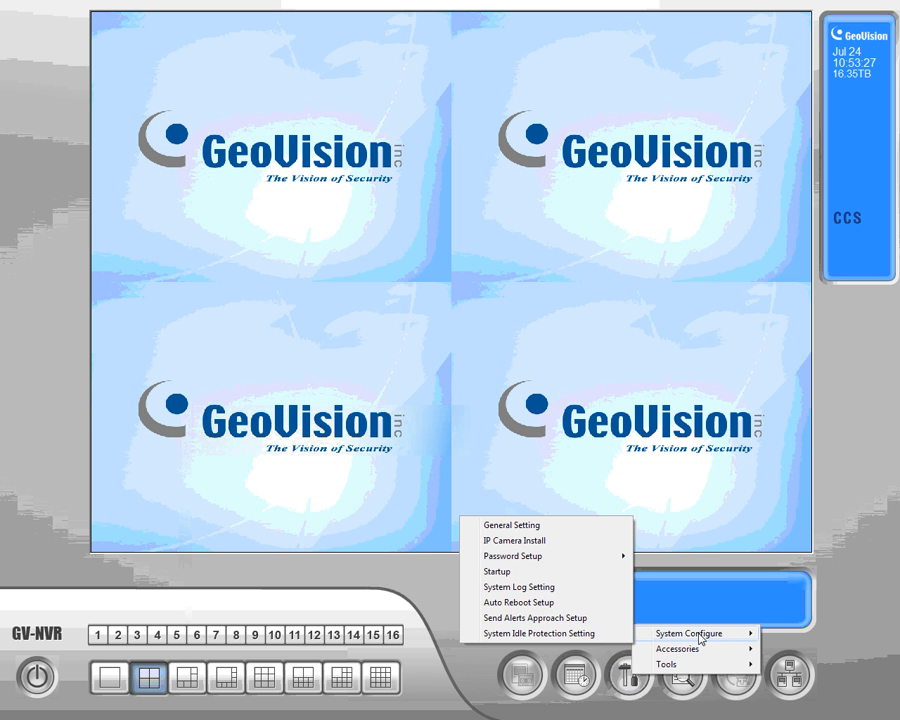
{"action": "left_click", "coordinate": [538, 543]}
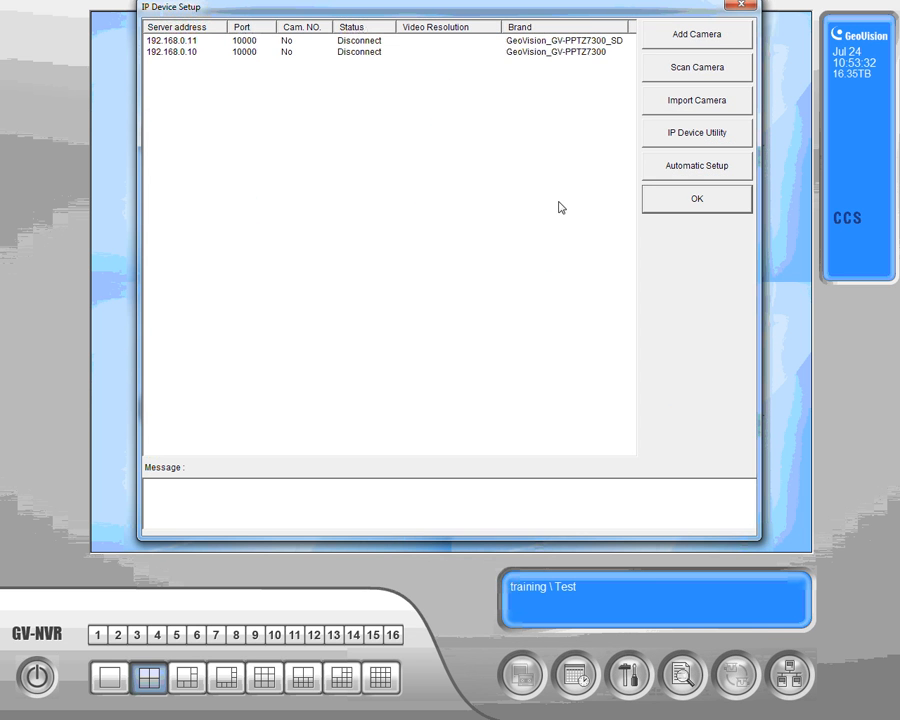
{"action": "left_click", "coordinate": [689, 37]}
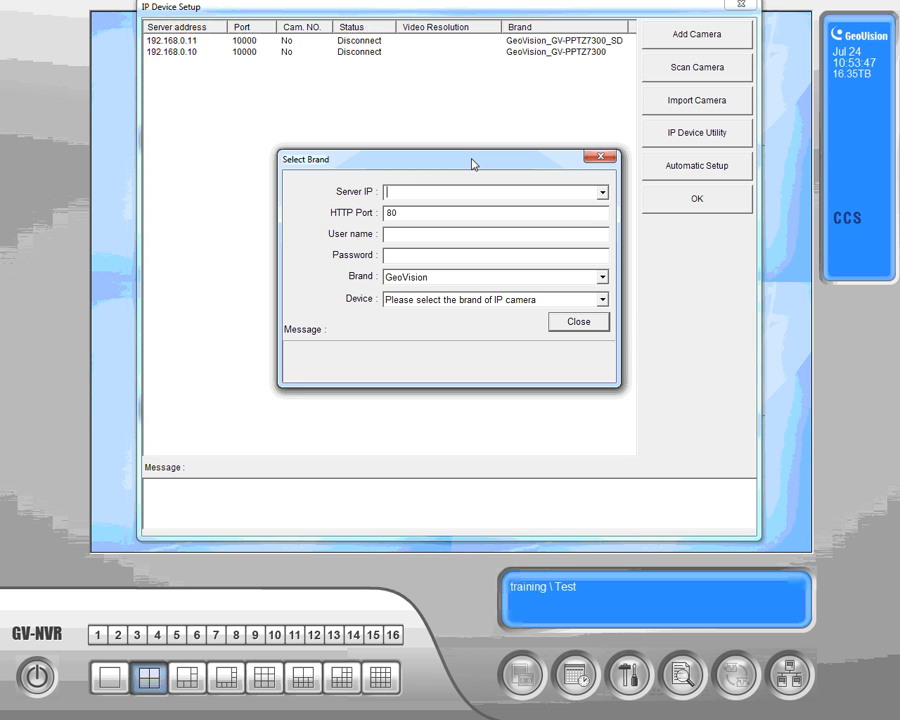
- Add server 192.168.0.201 with the camera's user name and password, device GeoVision_GV-BX1500
{"action": "type", "text": "192.168.0"}
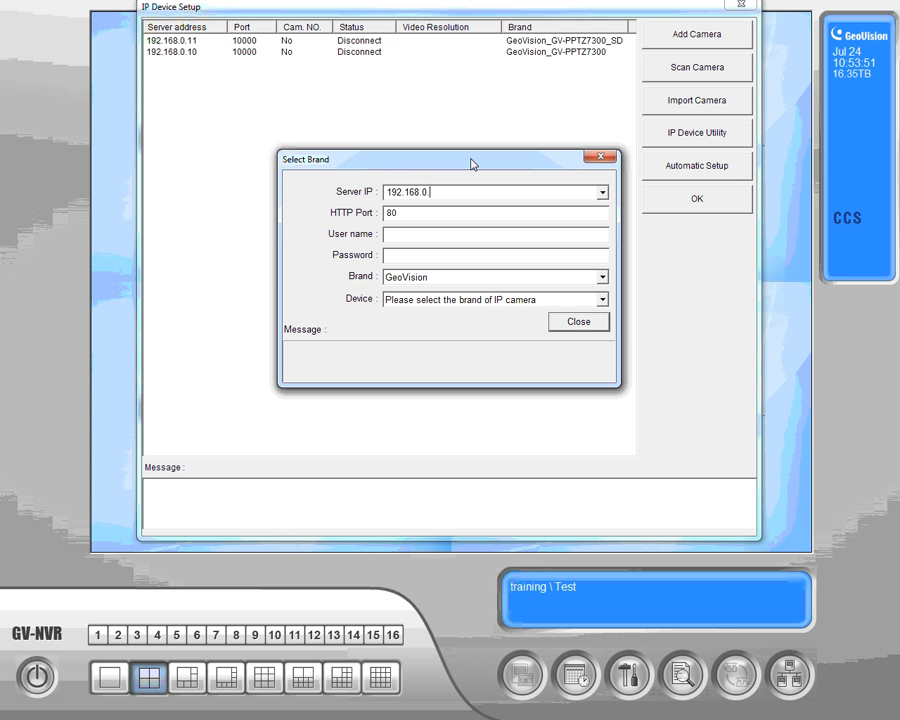
{"action": "type", "text": ".201"}
{"action": "key", "text": "Tab"}
{"action": "key", "text": "Tab"}
{"action": "type", "text": "adm"}
{"action": "type", "text": "***"}
{"action": "left_click", "coordinate": [603, 302]}
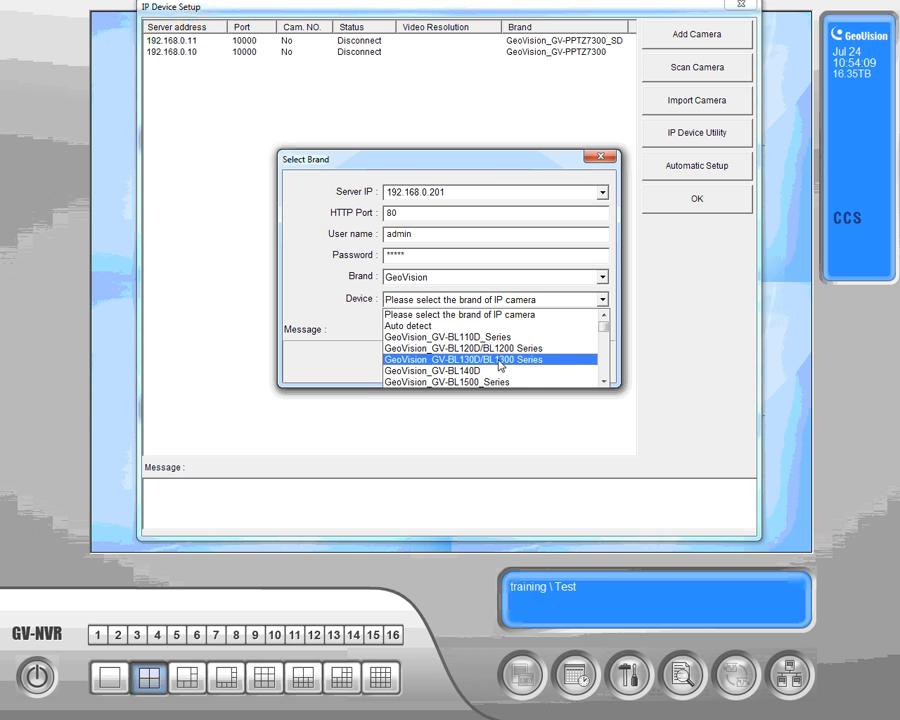
{"action": "scroll", "coordinate": [500, 364], "scroll_direction": "down", "scroll_amount": 8}
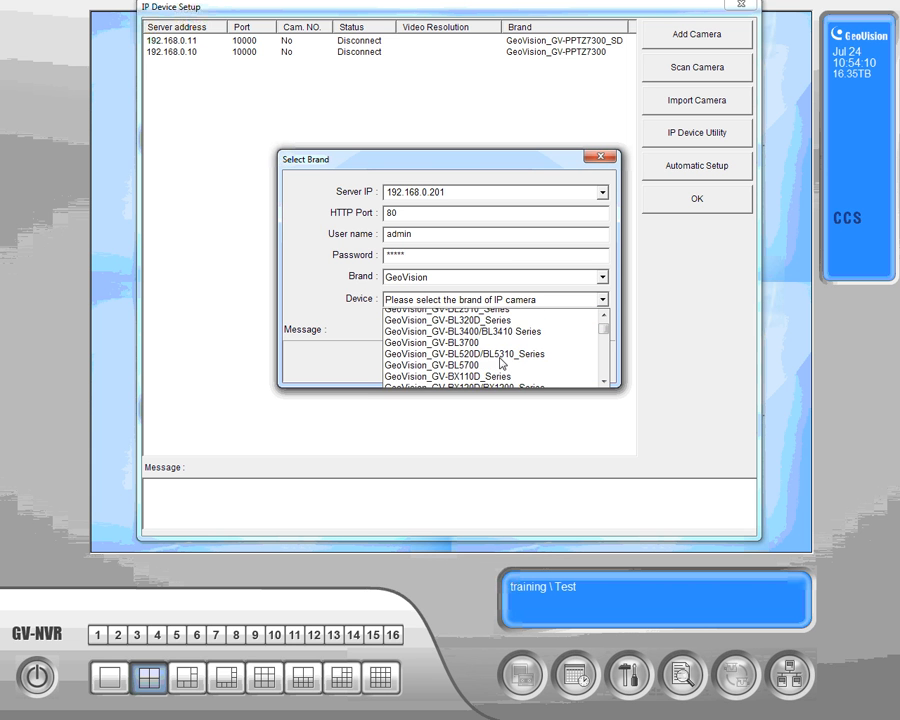
{"action": "scroll", "coordinate": [500, 364], "scroll_direction": "down", "scroll_amount": 1}
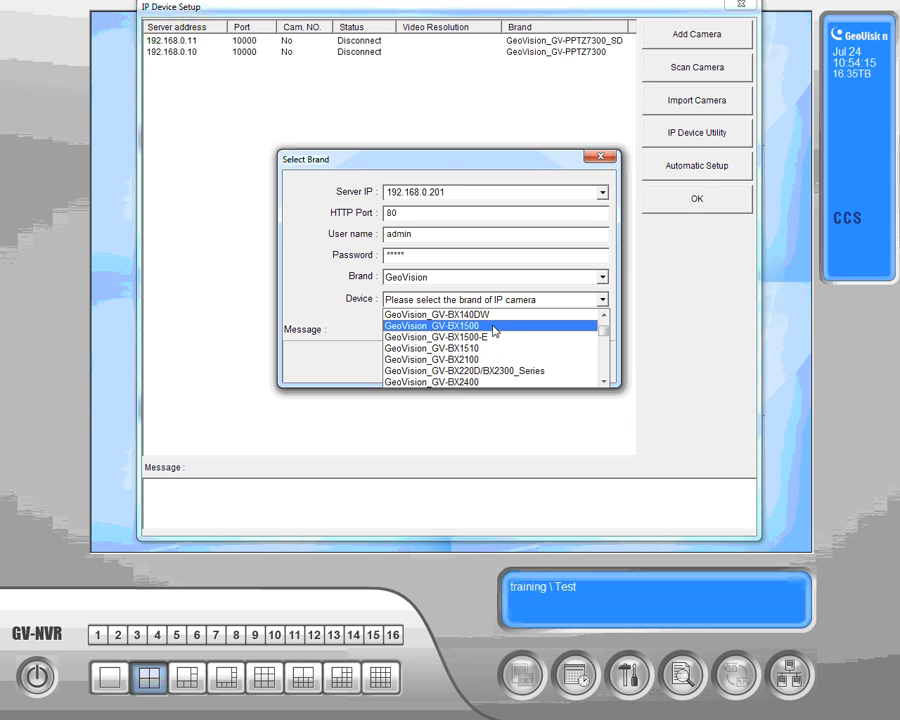
{"action": "left_click", "coordinate": [494, 331]}
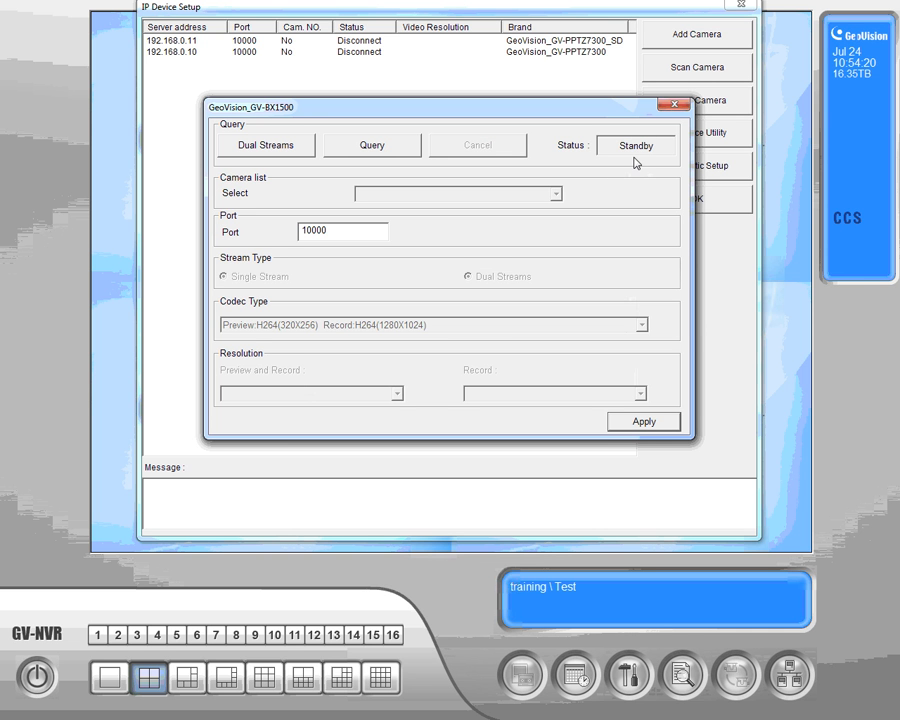
{"action": "left_click", "coordinate": [648, 422]}
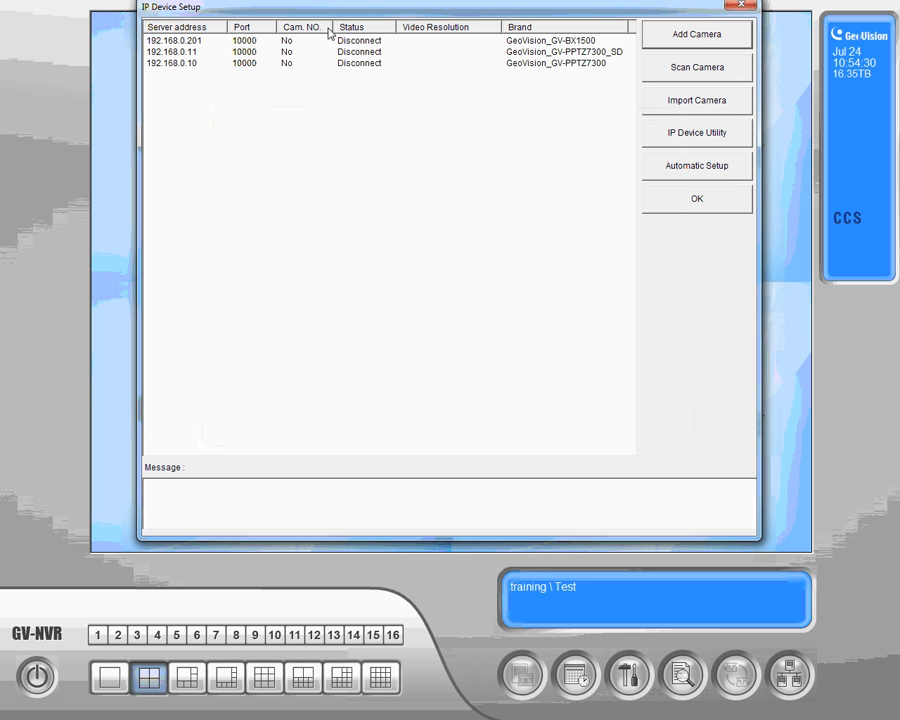
- Assign the 192.168.0.201 camera to display position CAM.1 and return to live view
{"action": "left_click", "coordinate": [243, 42]}
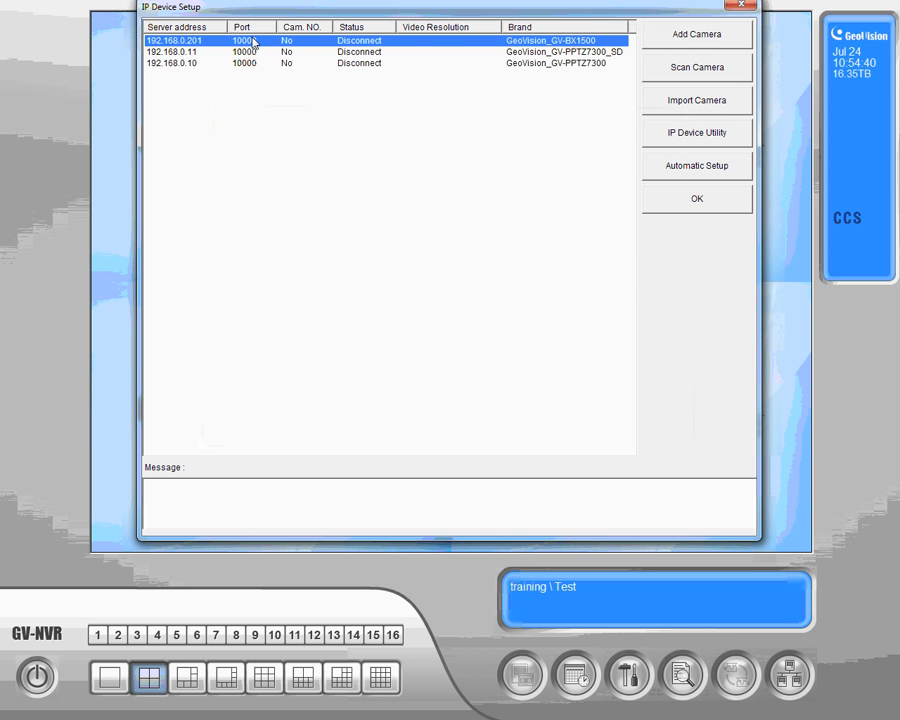
{"action": "right_click", "coordinate": [389, 47]}
{"action": "mouse_move", "coordinate": [433, 55]}
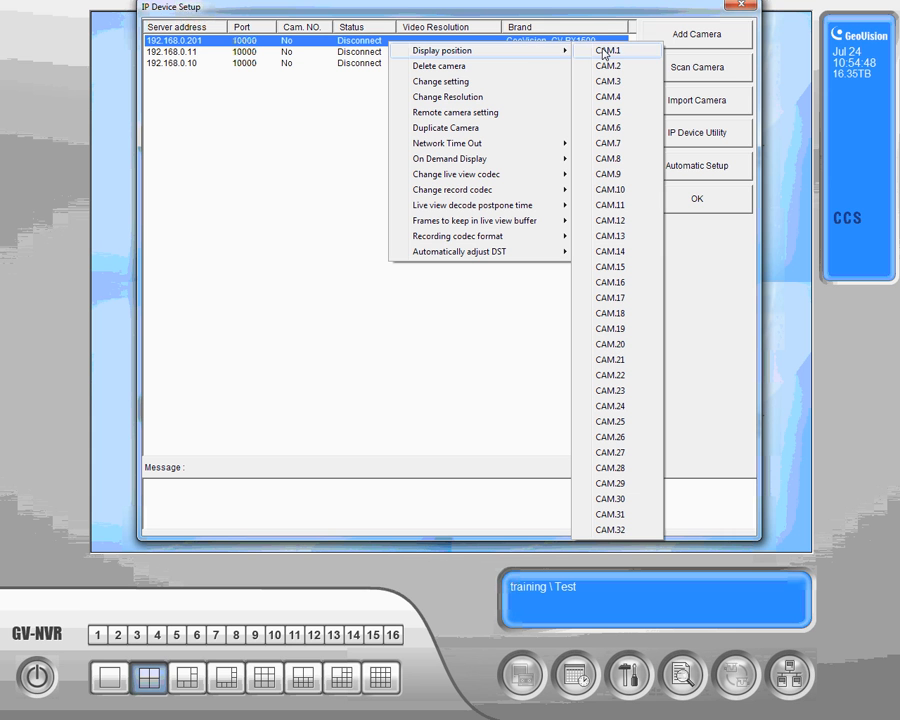
{"action": "left_click", "coordinate": [617, 51]}
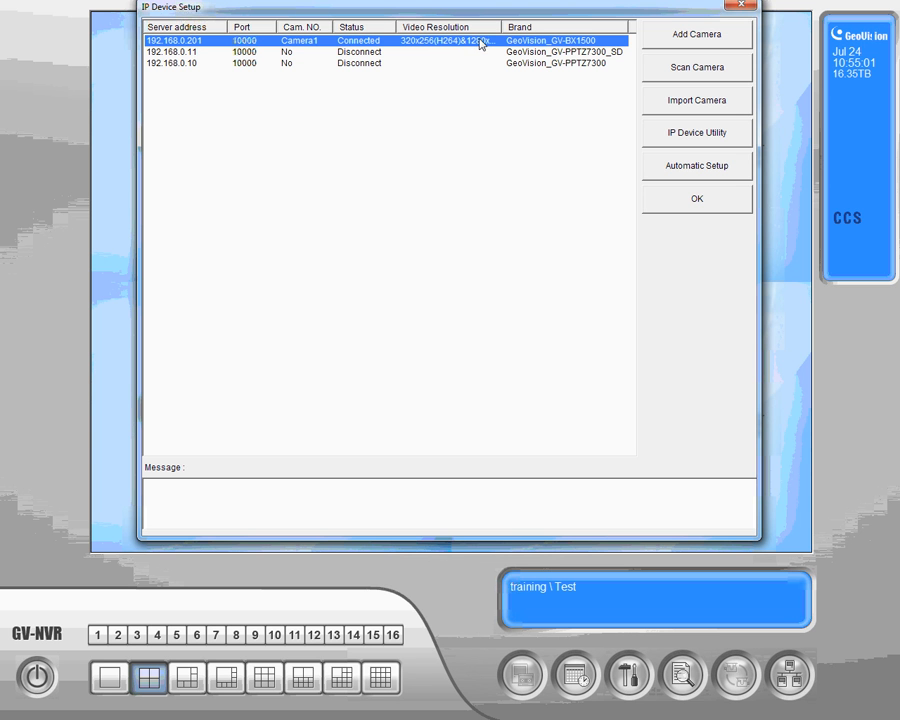
{"action": "left_click", "coordinate": [697, 202]}
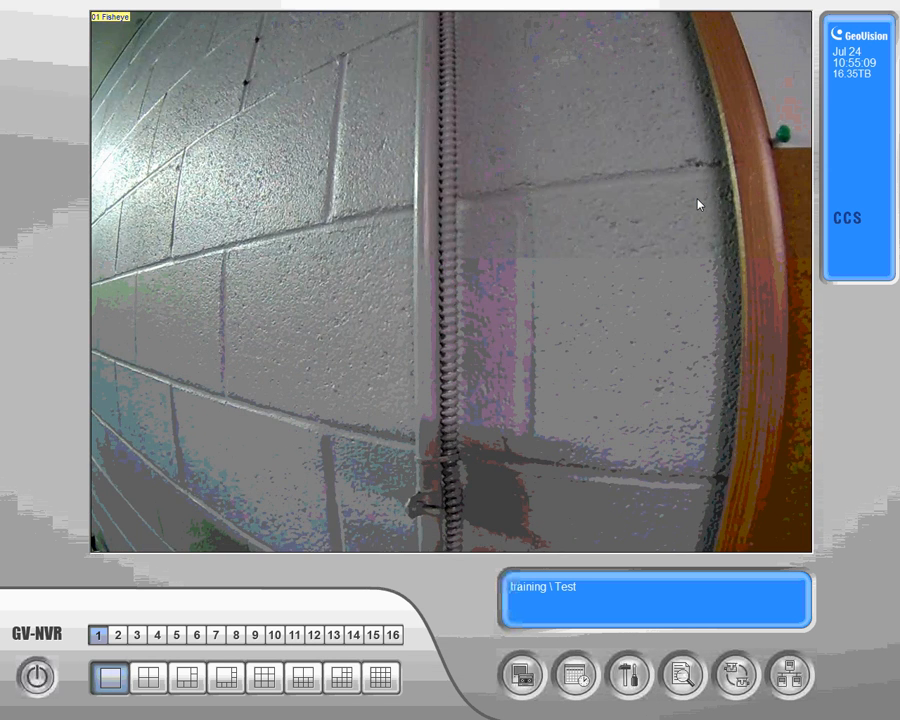